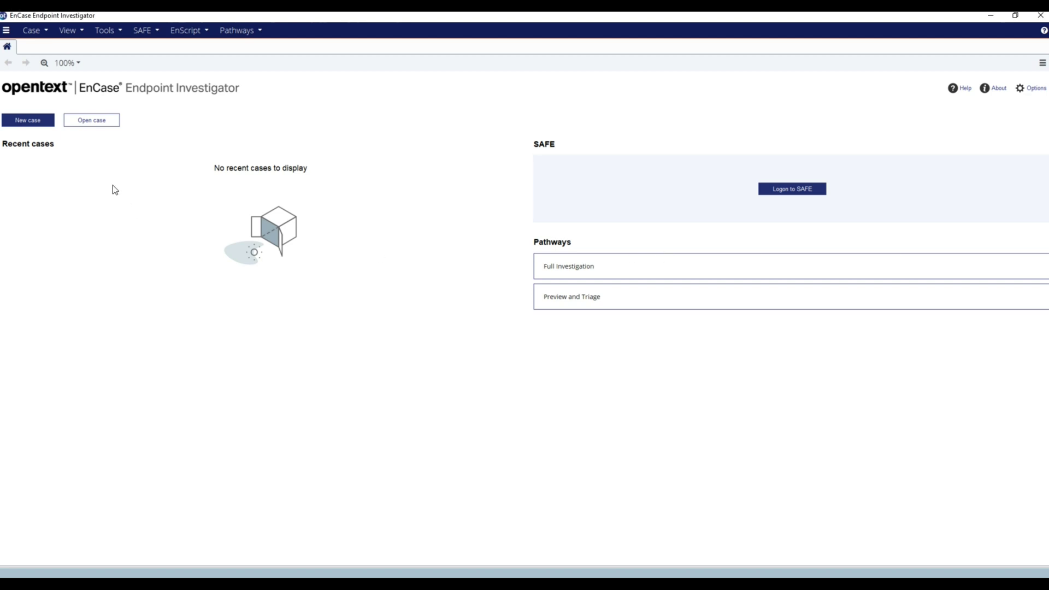
Step: Open the existing Forensic case file from the Case Forensic folder
left_click(84, 120)
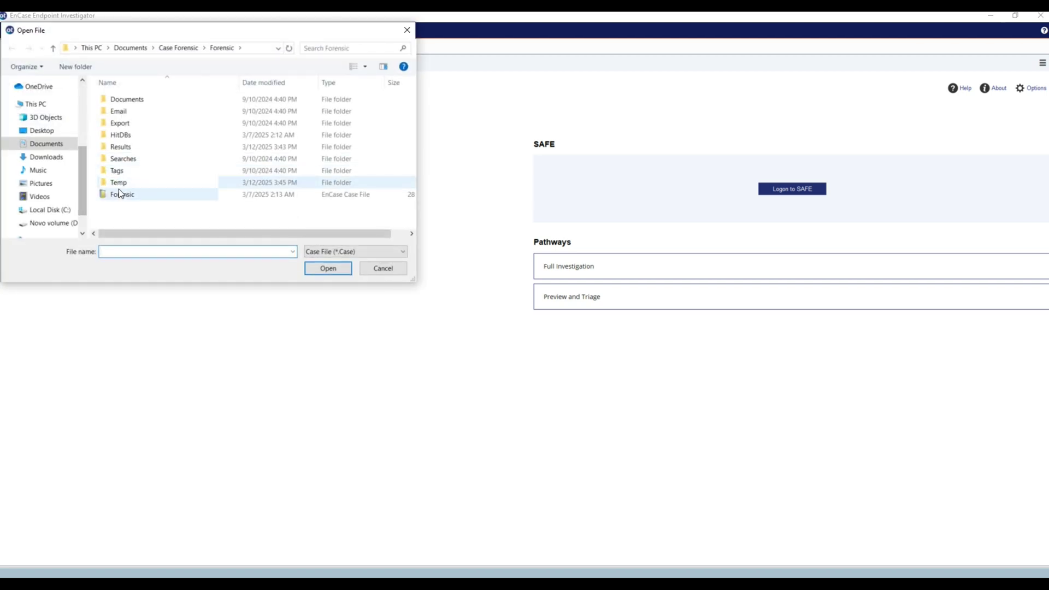
left_click(118, 194)
left_click(320, 269)
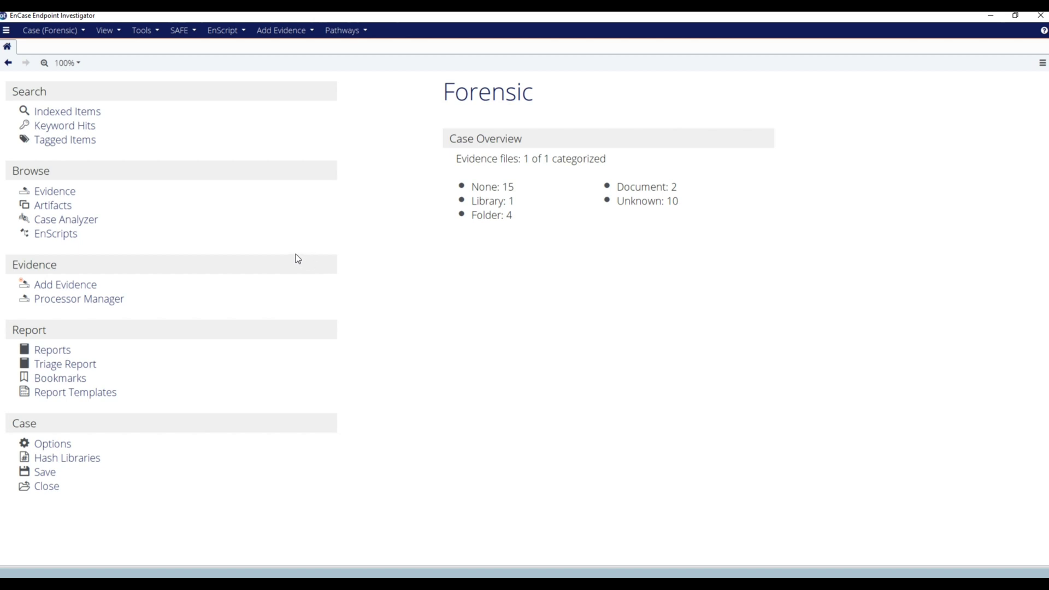
Step: Start adding a local device as evidence, keeping only process memory detection enabled, and list the available devices
left_click(76, 286)
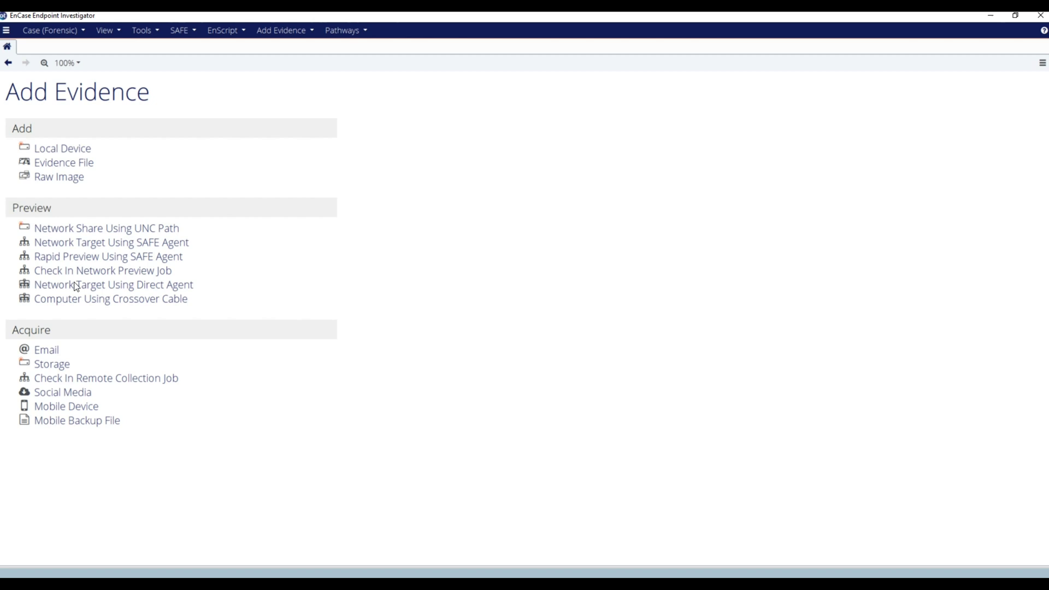
left_click(82, 153)
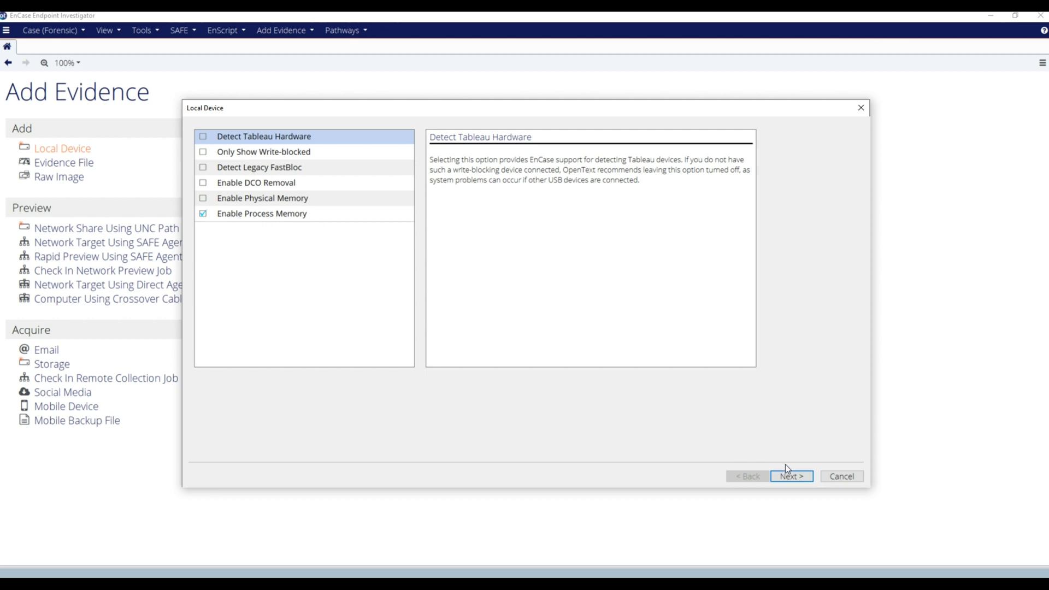
left_click(791, 477)
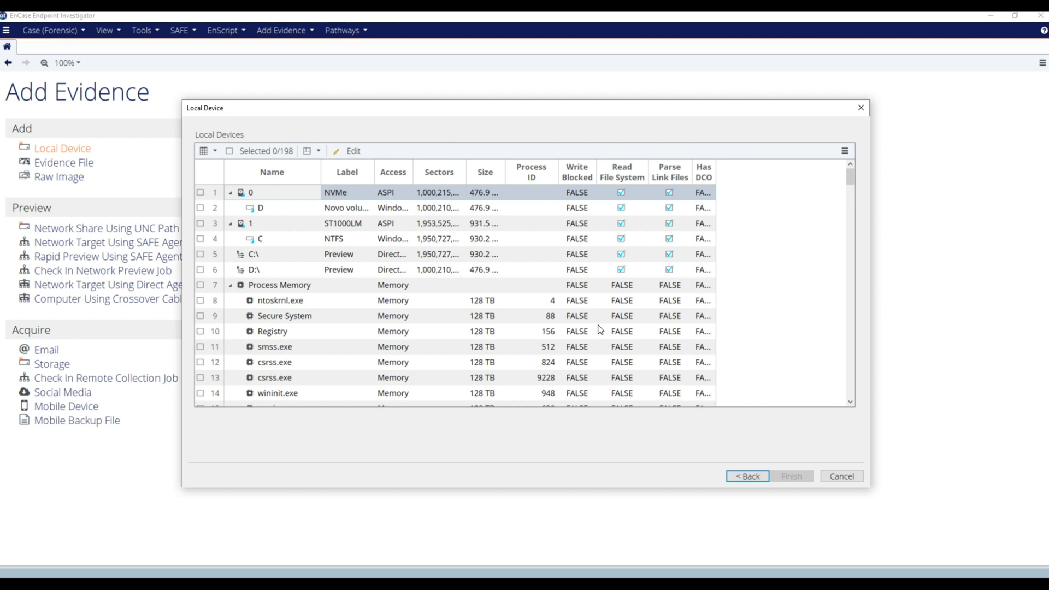
Step: Add the process memory of forensicmobileanalysisservice.exe, process ID 4620, to the case as evidence
scroll(391, 300, "down", 2)
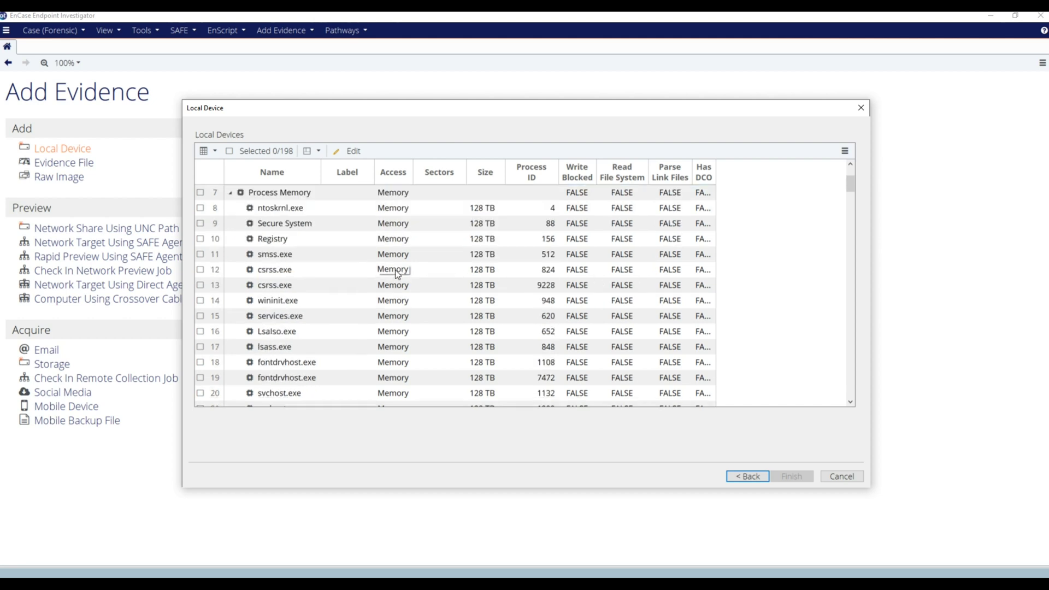
scroll(396, 273, "down", 6)
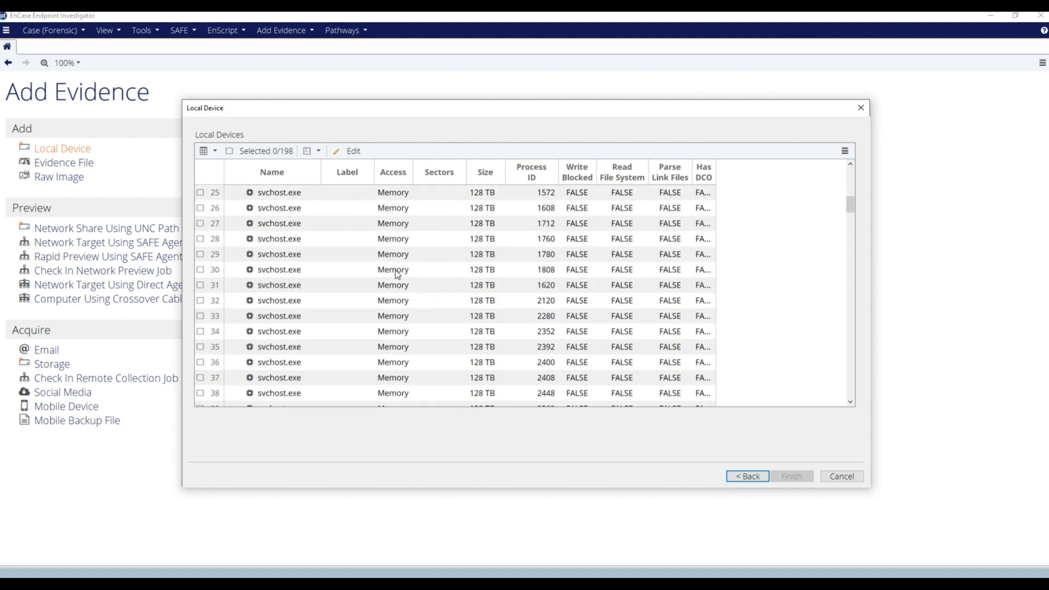
scroll(397, 273, "down", 7)
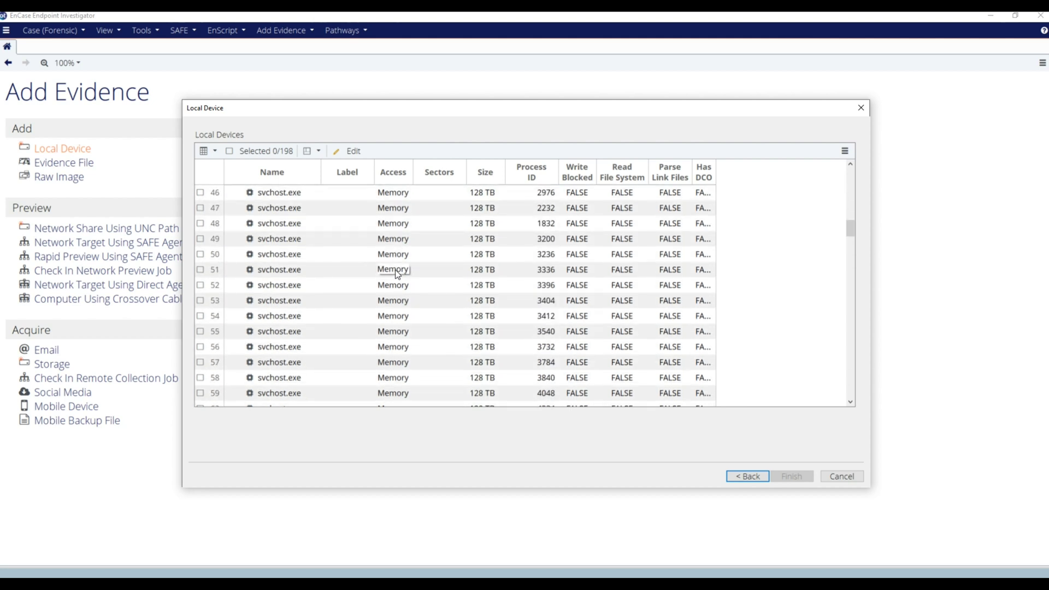
scroll(396, 273, "down", 9)
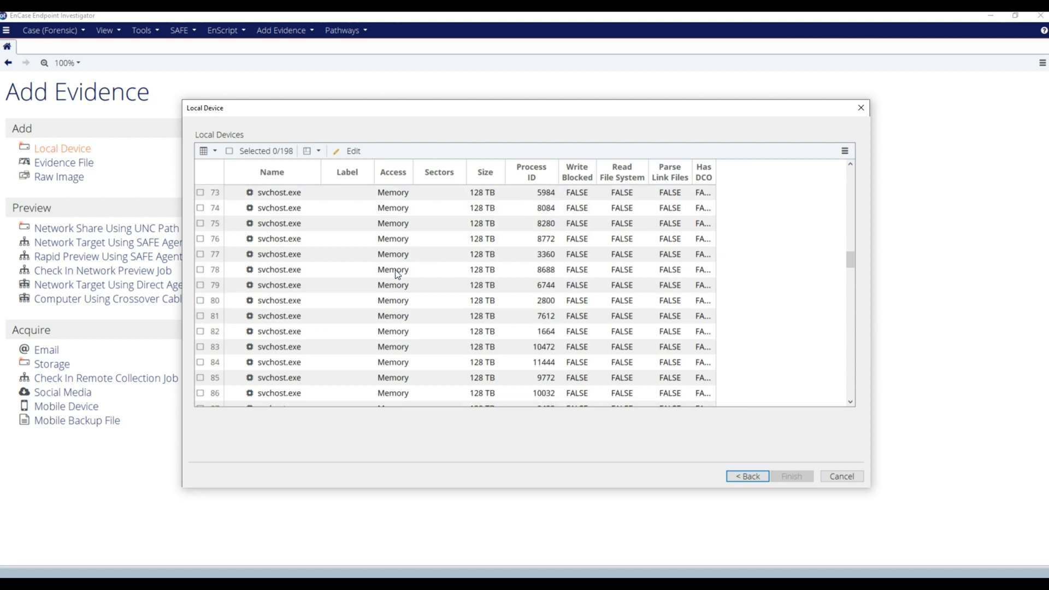
scroll(396, 274, "down", 6)
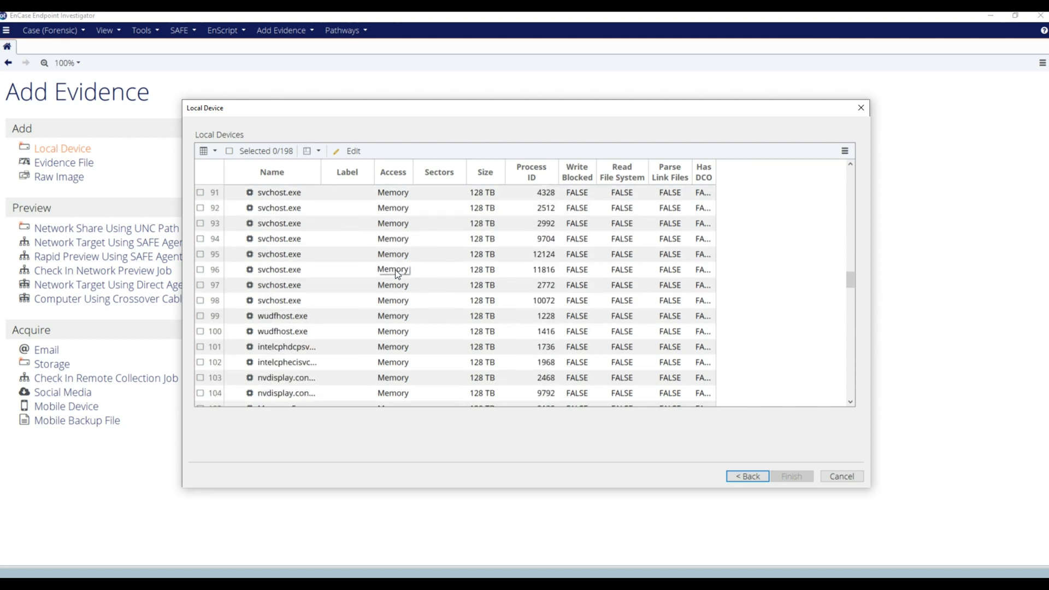
scroll(397, 273, "down", 3)
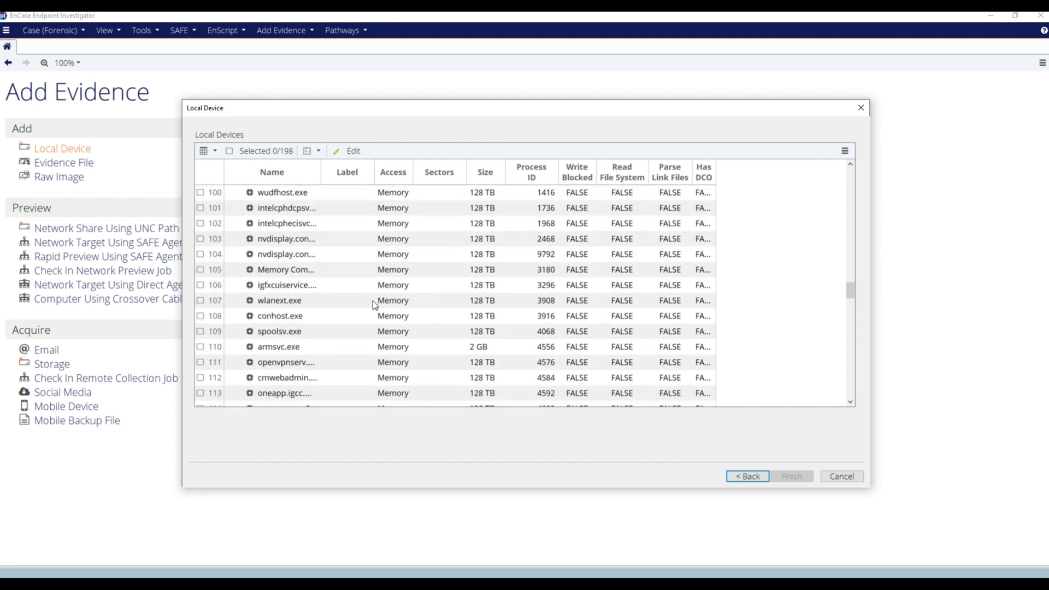
scroll(375, 304, "down", 1)
scroll(374, 304, "down", 1)
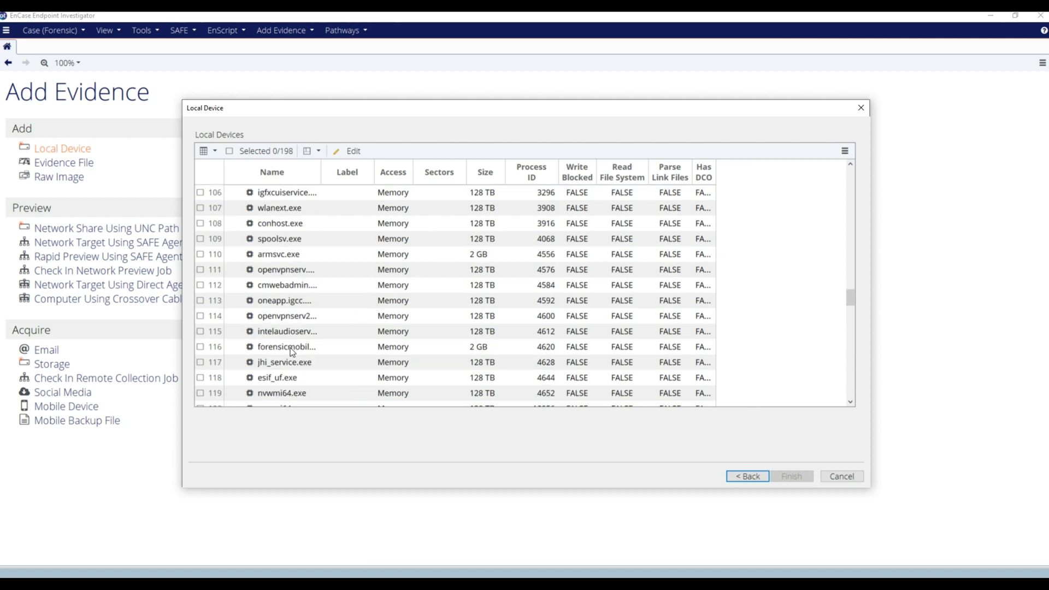
left_click(200, 347)
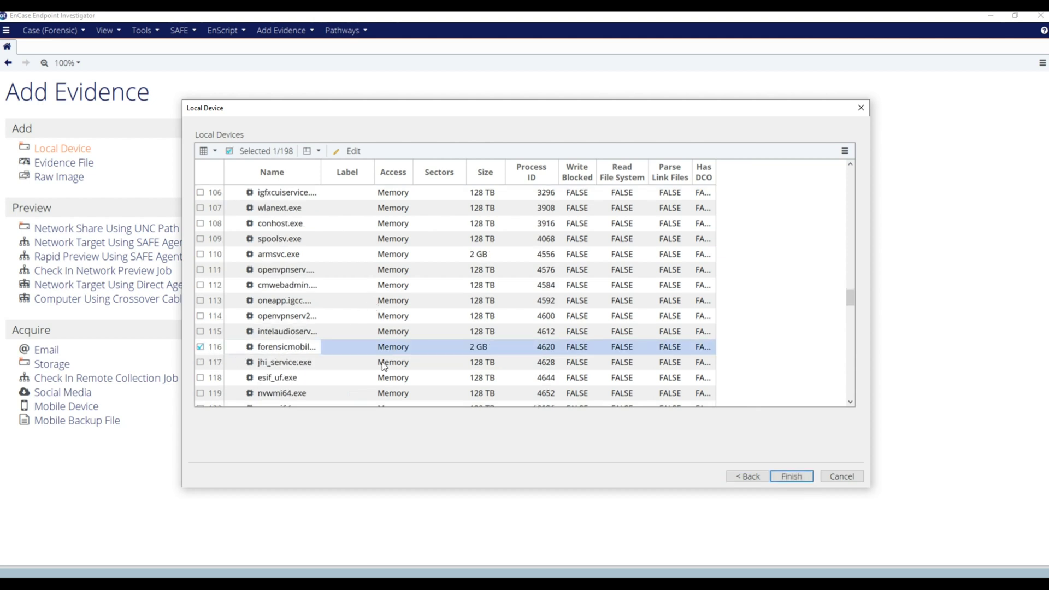
left_click(785, 474)
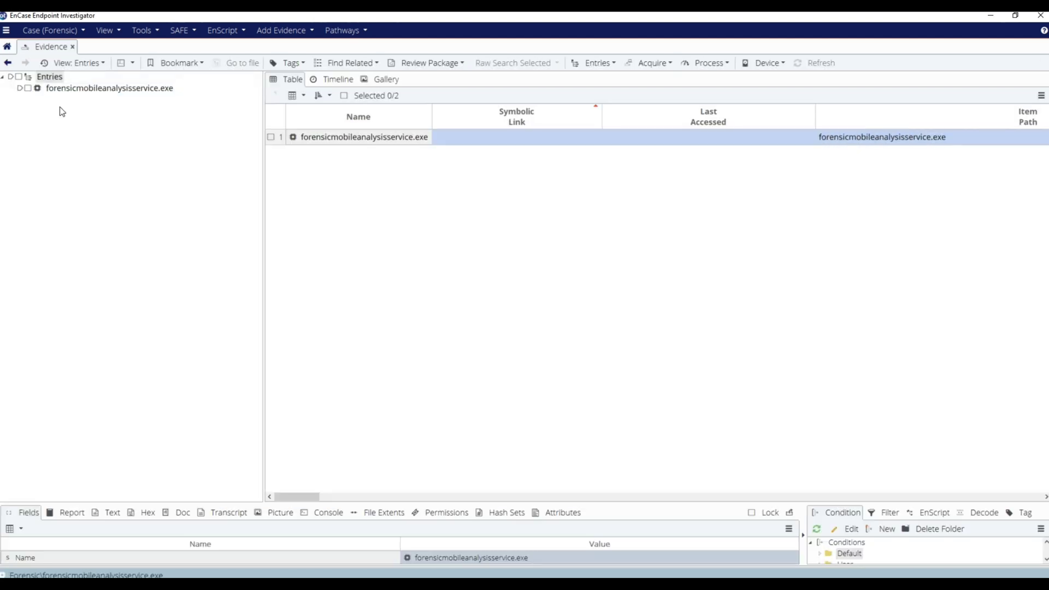
Step: Select all evidence entries, including forensicmobileanalysisservice.exe, and start a new raw search on them
left_click(62, 91)
left_click(19, 77)
left_click(513, 64)
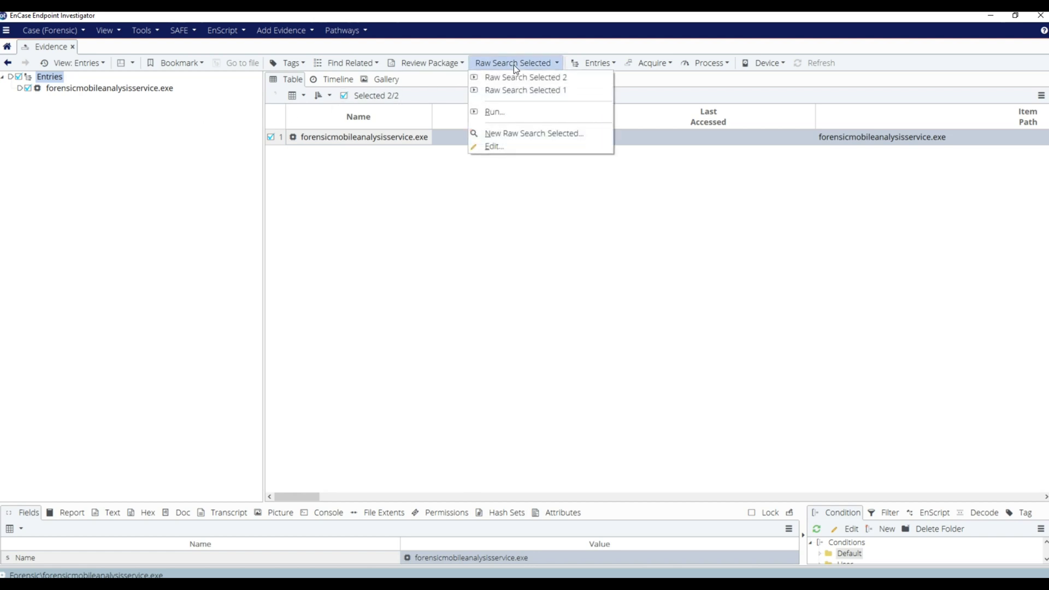
left_click(506, 131)
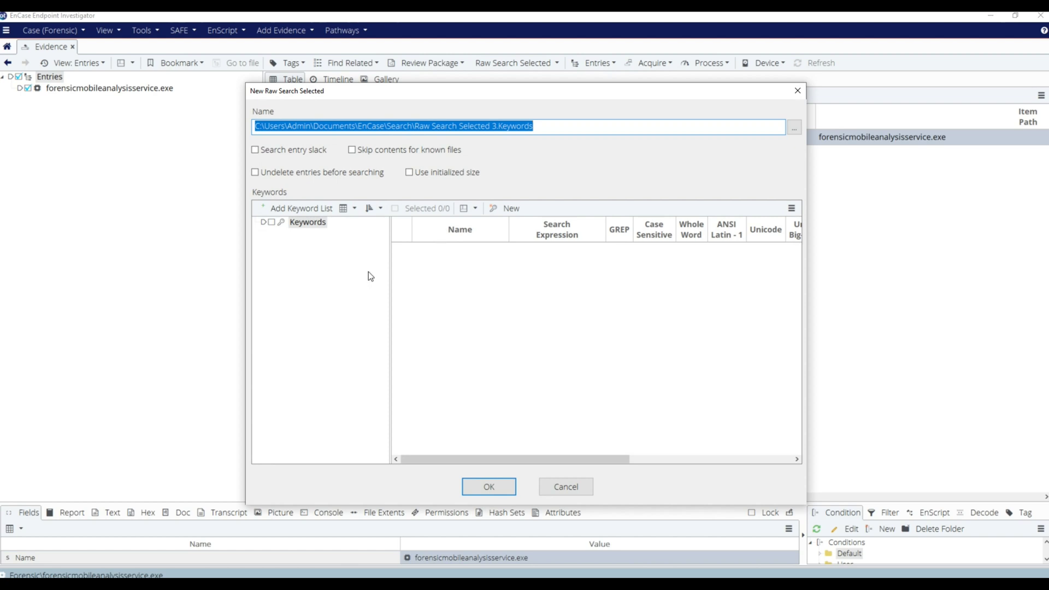
Step: Add a GREP keyword named Keyword1 with the search expression "forensic" and run the raw search
left_click(511, 208)
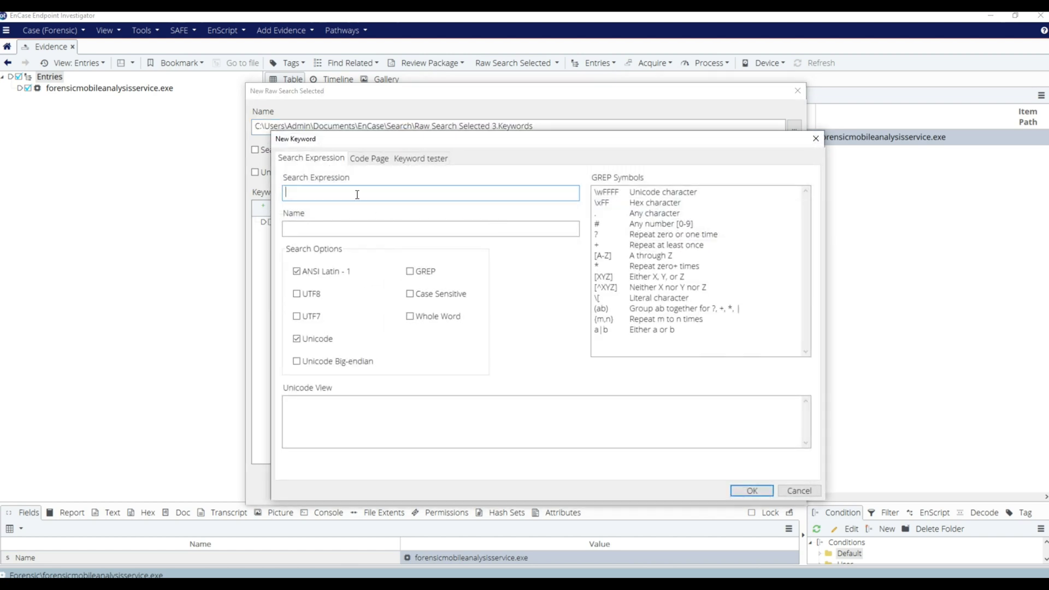
type("forensic")
key("Tab")
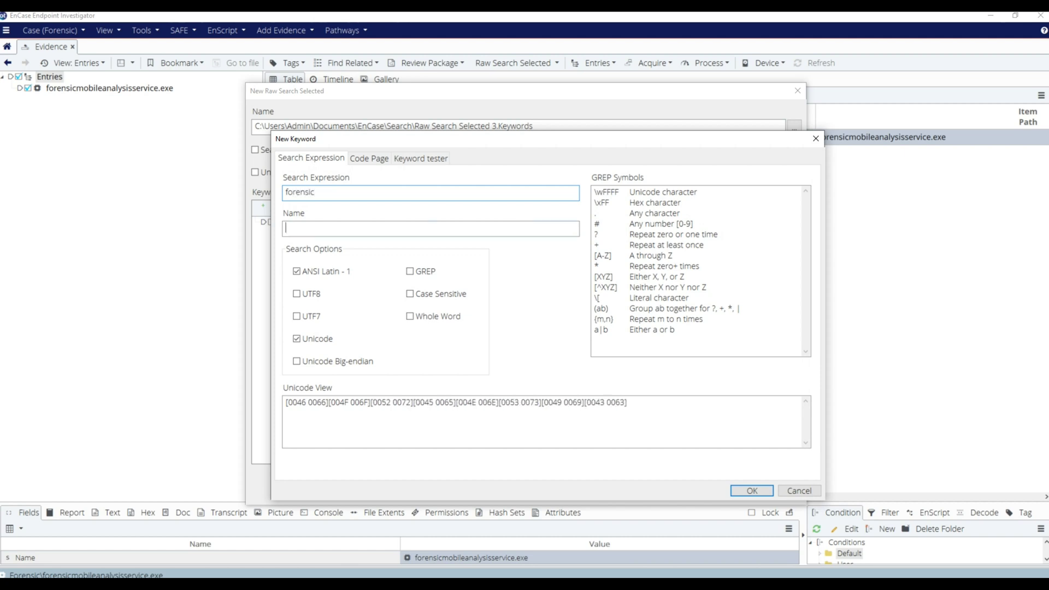
type("k")
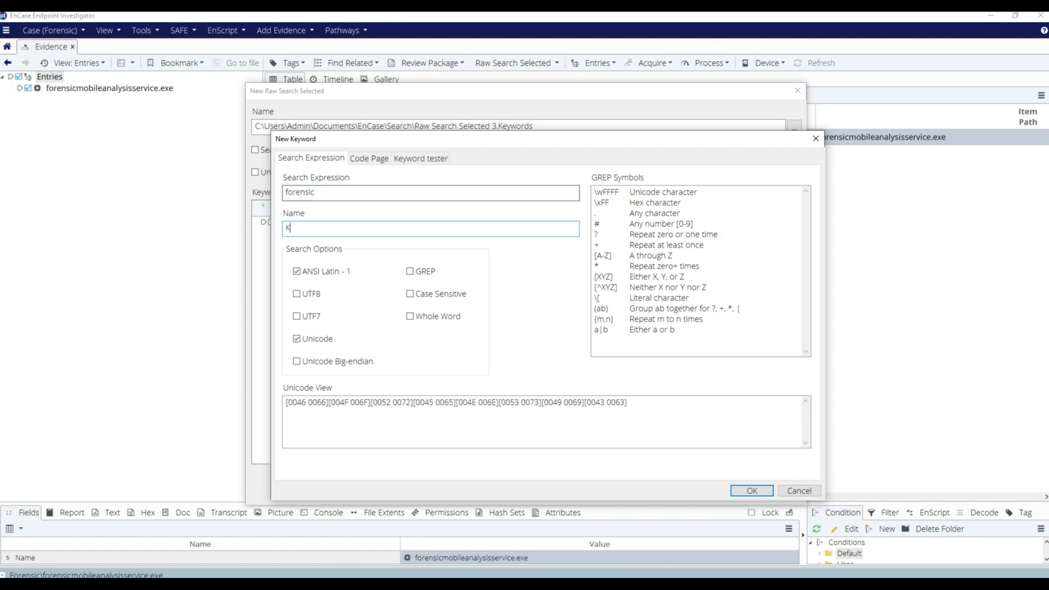
type("eyword1")
left_click(419, 271)
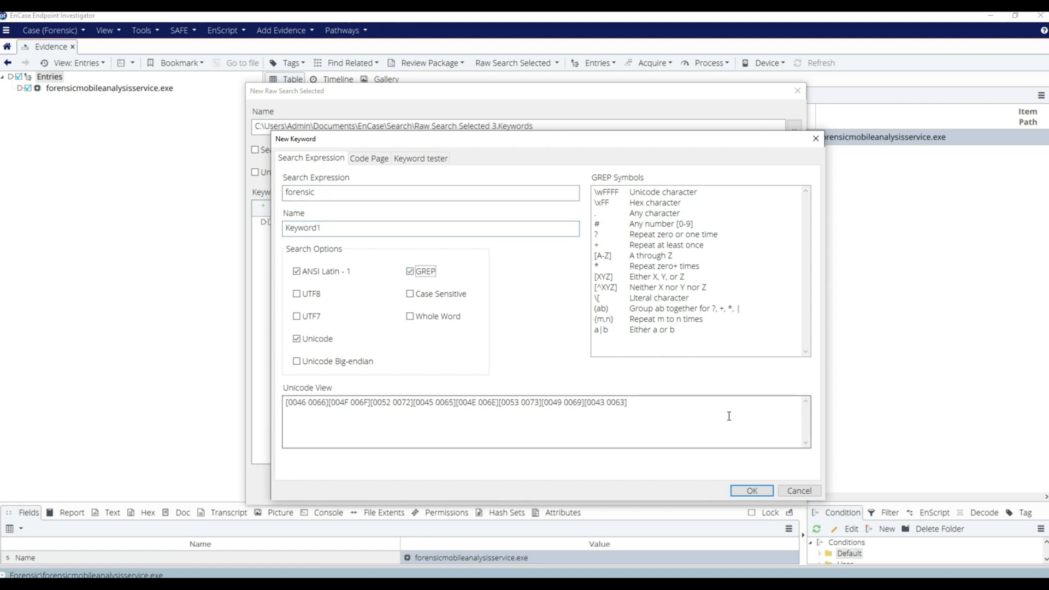
left_click(744, 489)
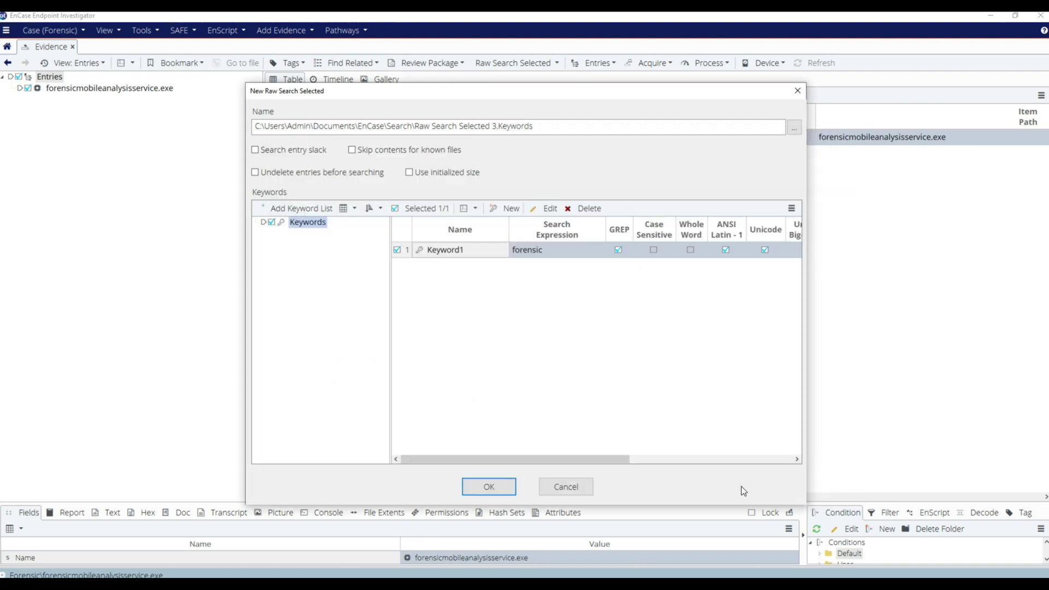
left_click(494, 485)
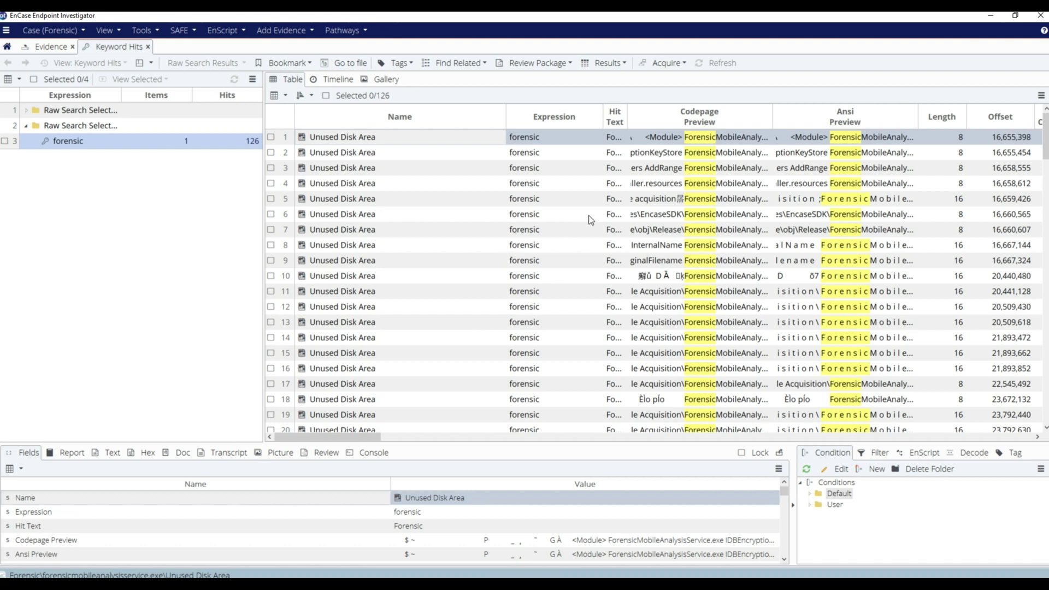
Step: Examine the fifth keyword hit's field details, including its previews, offset, size and hash fields
left_click(660, 200)
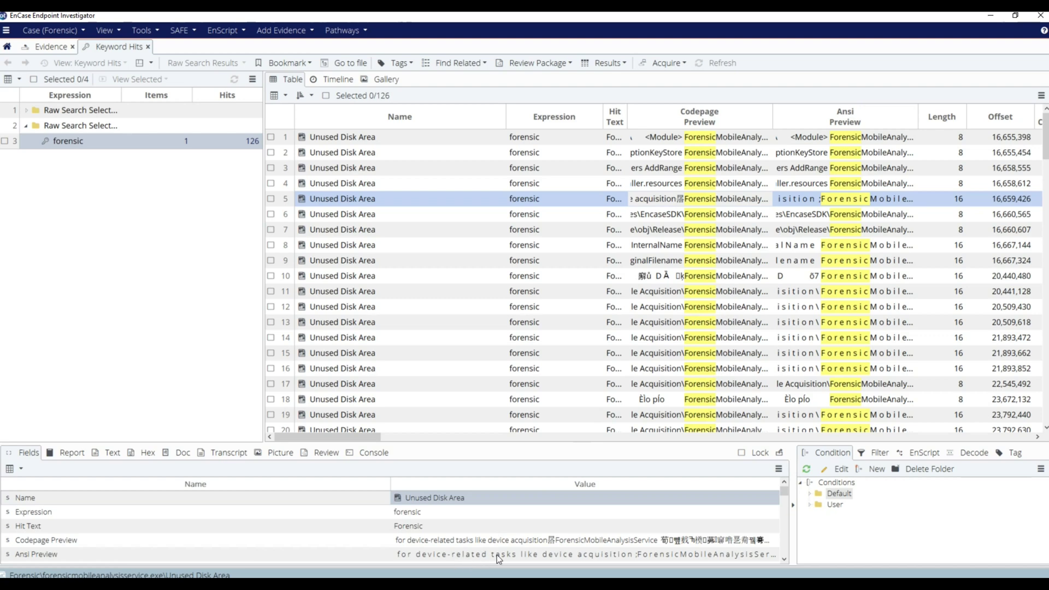
scroll(740, 280, "down", 4)
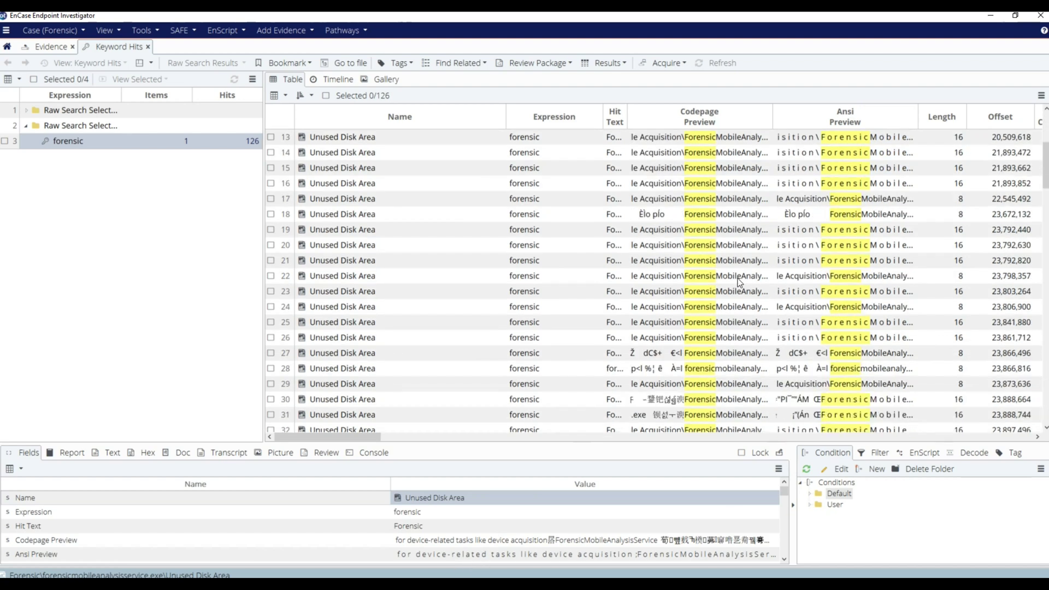
scroll(739, 280, "down", 8)
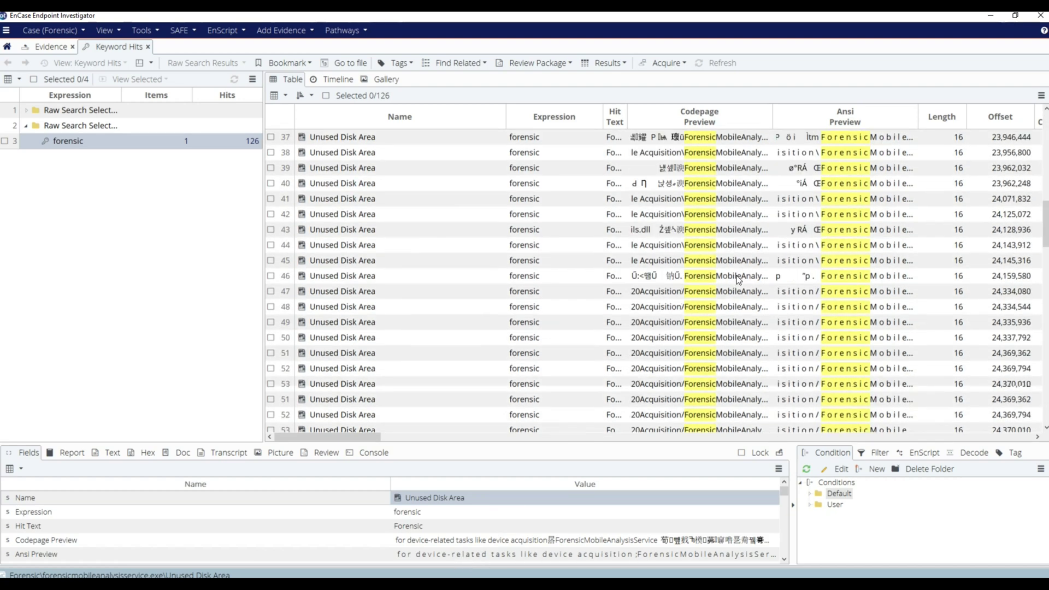
scroll(455, 533, "down", 2)
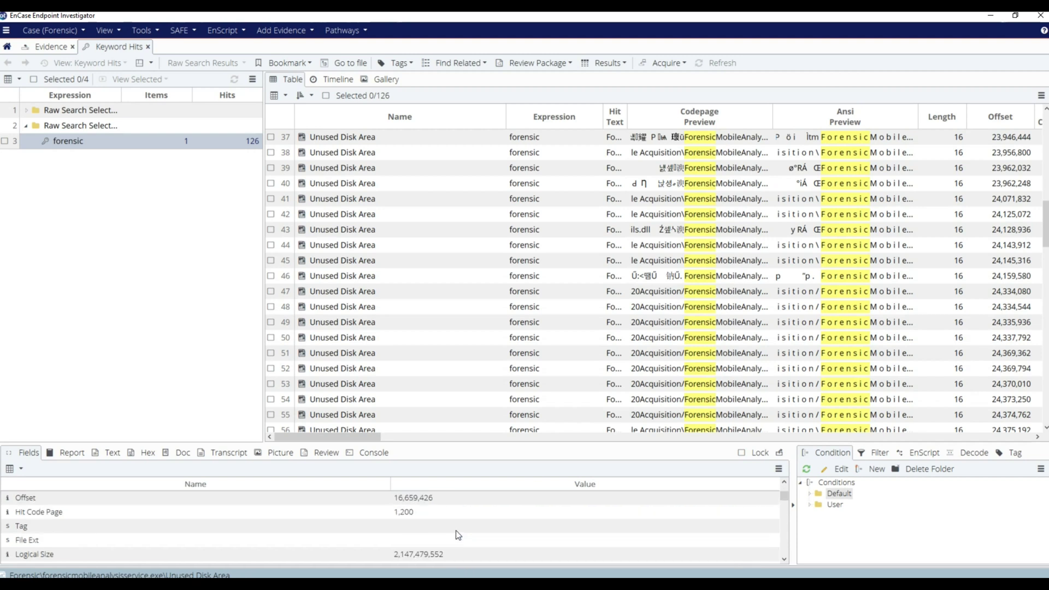
scroll(457, 534, "down", 6)
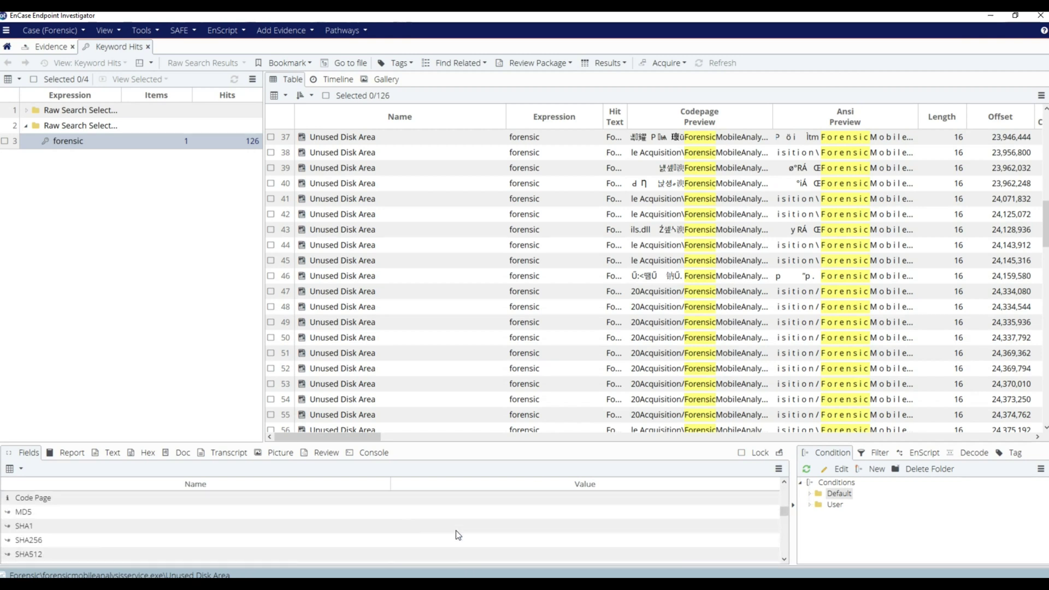
scroll(455, 529, "down", 3)
Step: Browse the "forensic" keyword hits to the end of the list and inspect the previews of hits 118 to 120
scroll(588, 276, "down", 9)
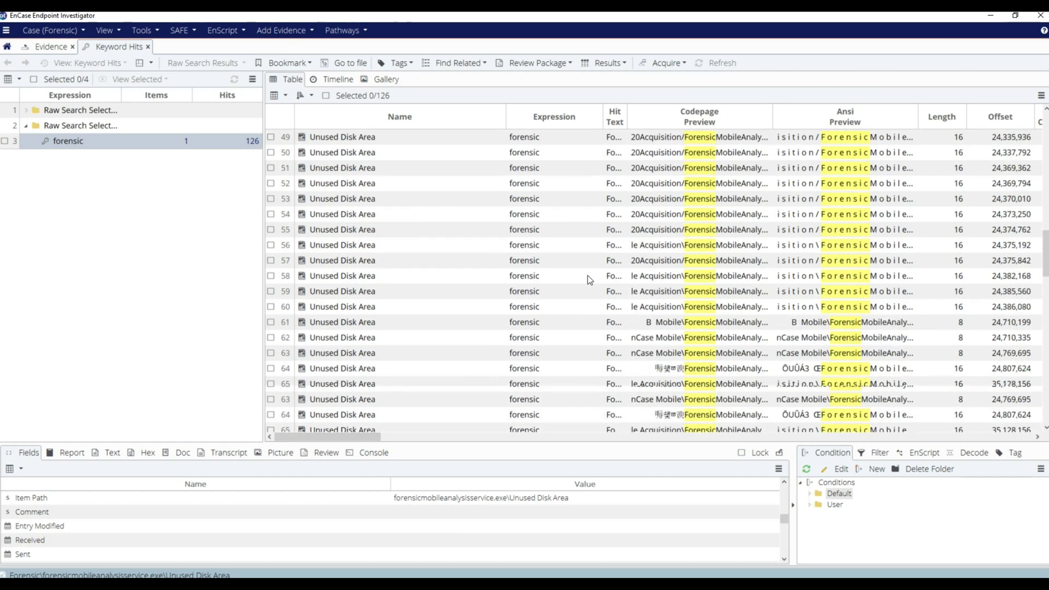
scroll(587, 275, "down", 14)
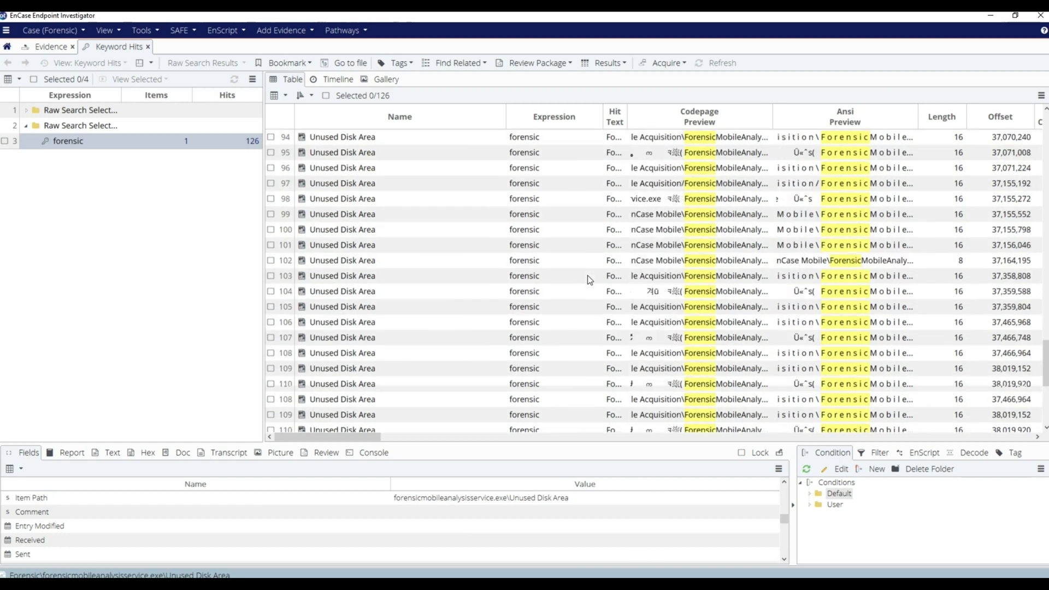
scroll(588, 276, "down", 2)
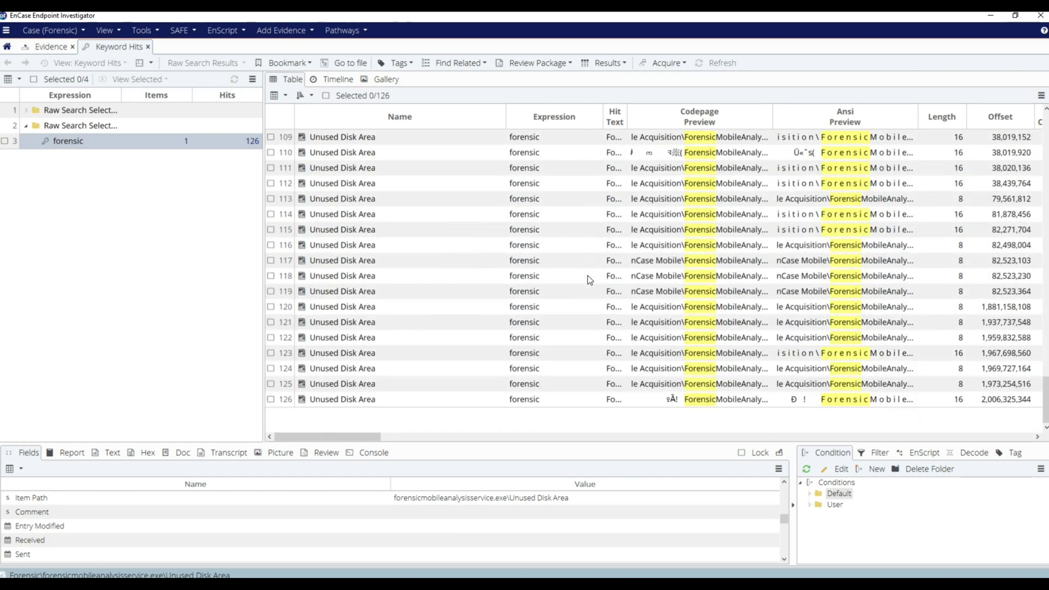
left_click(642, 281)
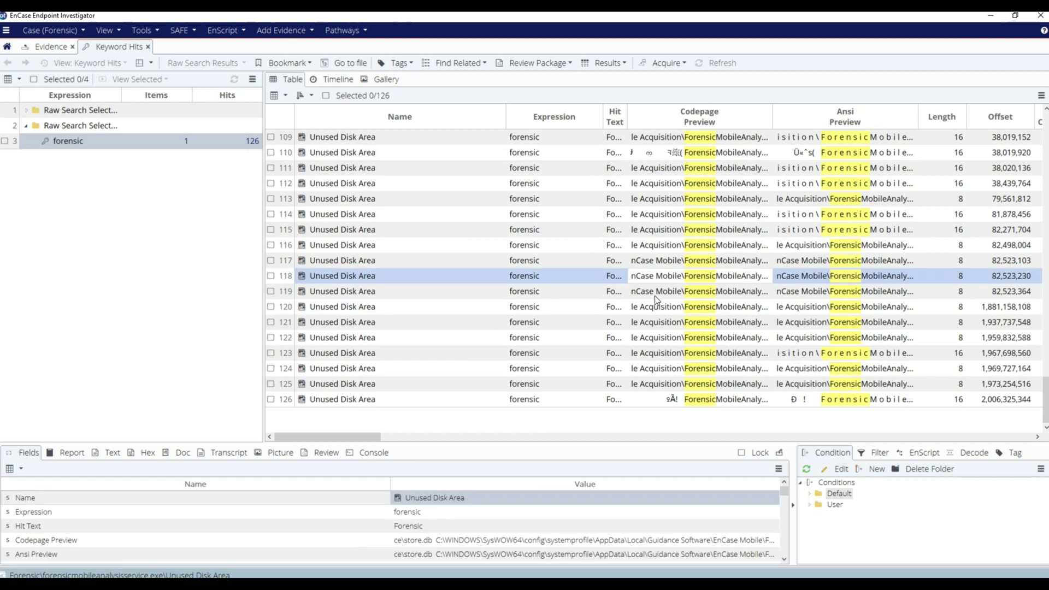
left_click(654, 296)
left_click(662, 311)
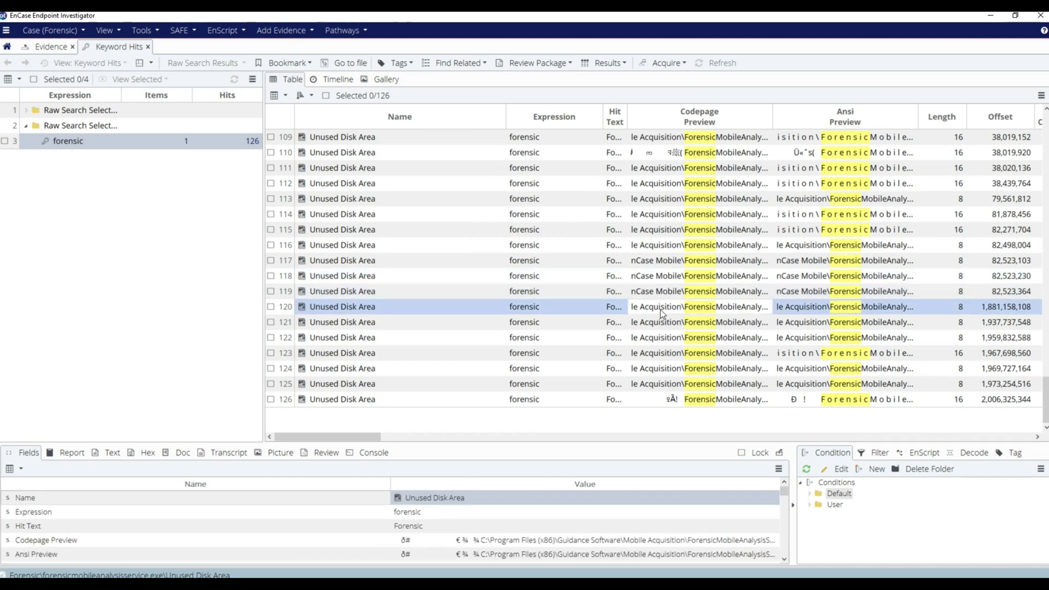
scroll(650, 299, "up", 10)
scroll(648, 297, "up", 12)
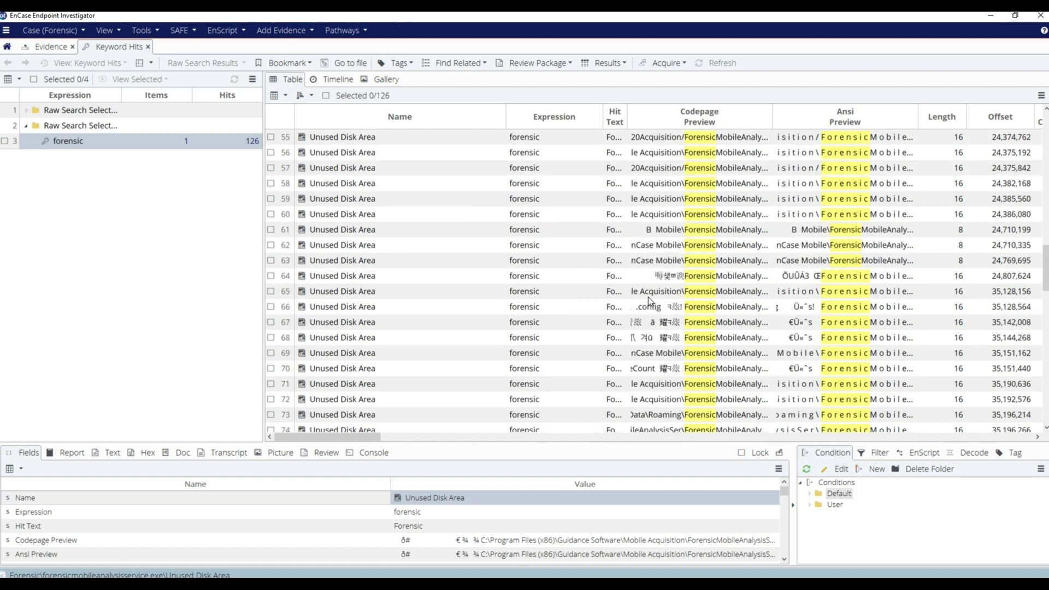